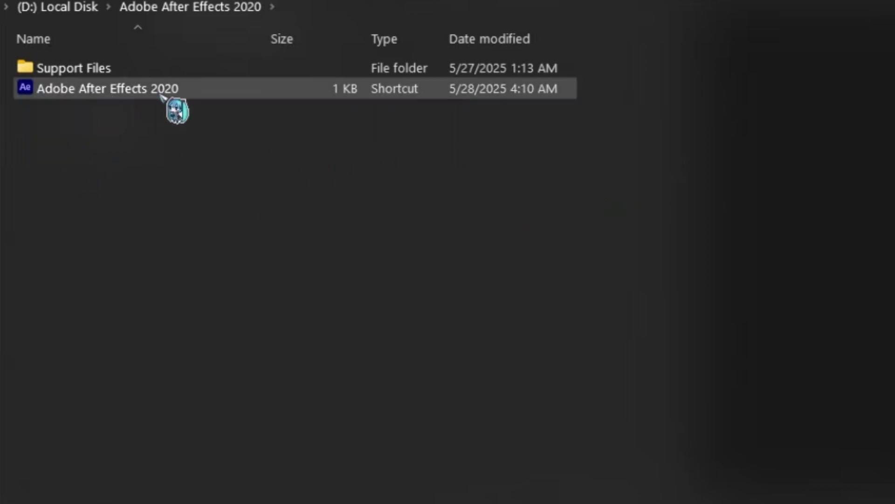
Open the Support Files folder inside the Adobe After Effects 2020 installation folder.
double_click(63, 68)
scroll(129, 253, "down", 4)
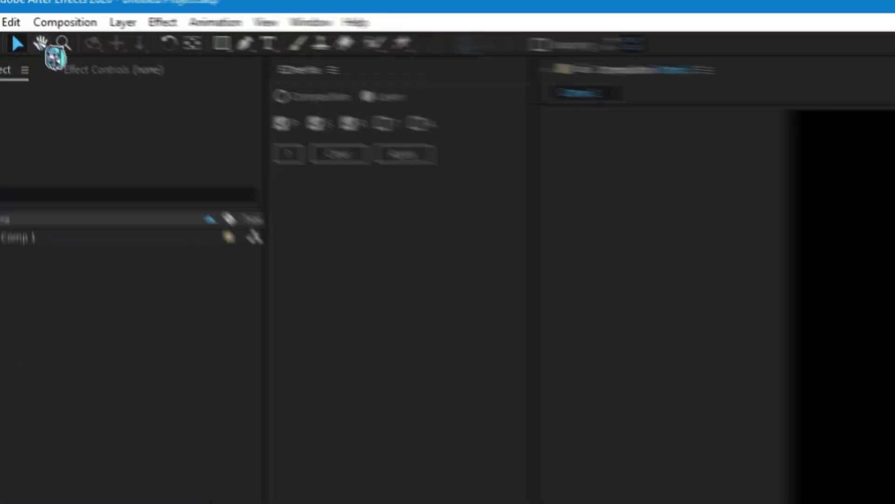
Open the Scripting & Expressions preferences and accept them with Allow Scripts to Write Files and Access Network enabled.
left_click(9, 14)
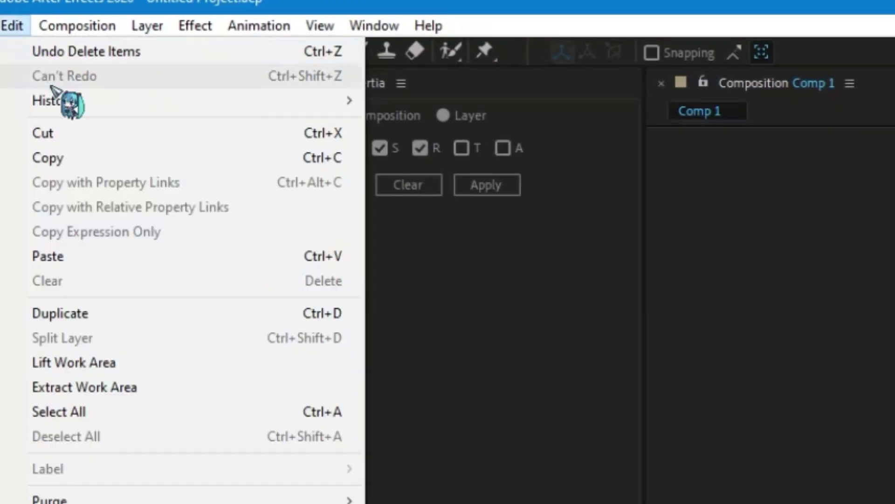
mouse_move(79, 264)
mouse_move(174, 350)
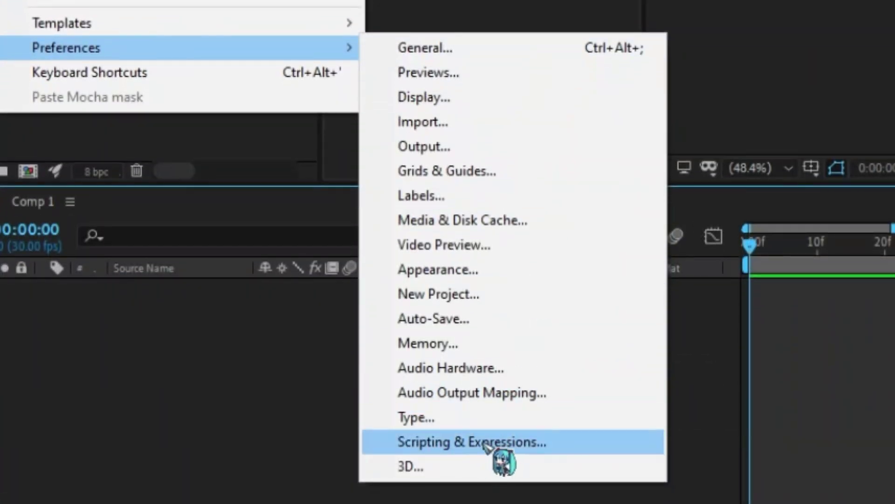
left_click(484, 444)
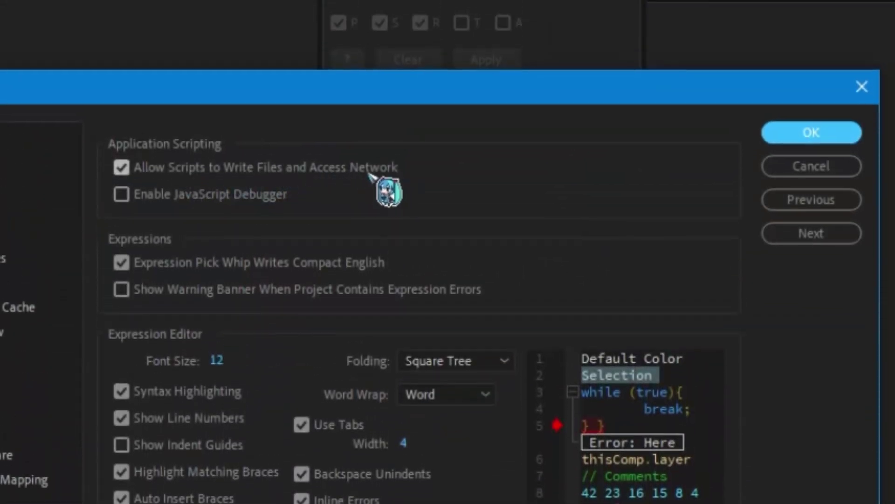
left_click(807, 134)
Open the EZInertia.jsx script panel and keep it docked beside the composition viewer.
left_click(180, 6)
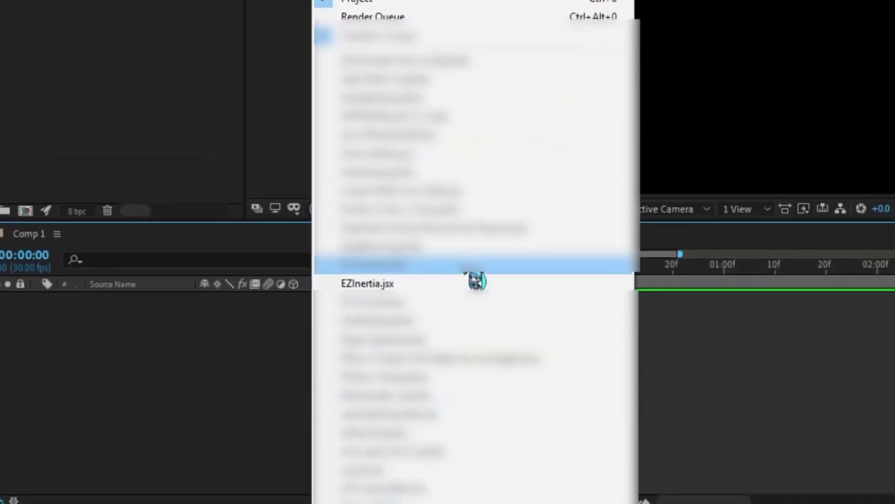
left_click(387, 283)
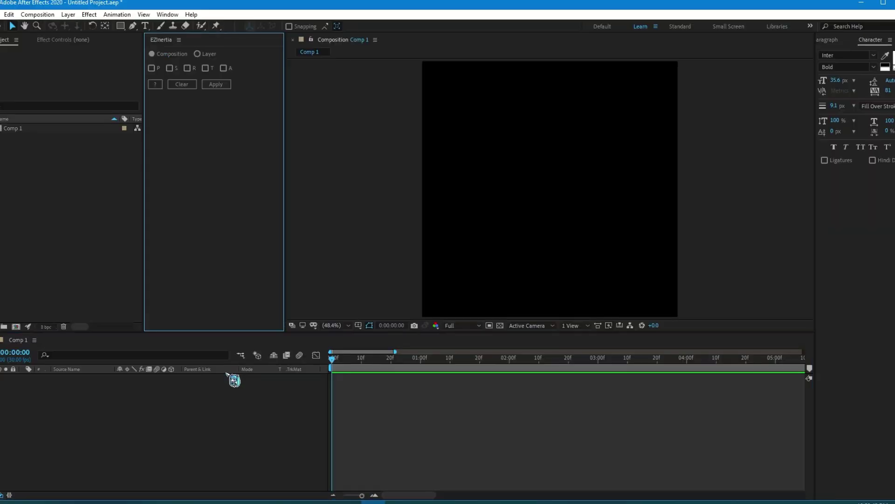
left_click_drag(164, 41, 260, 94)
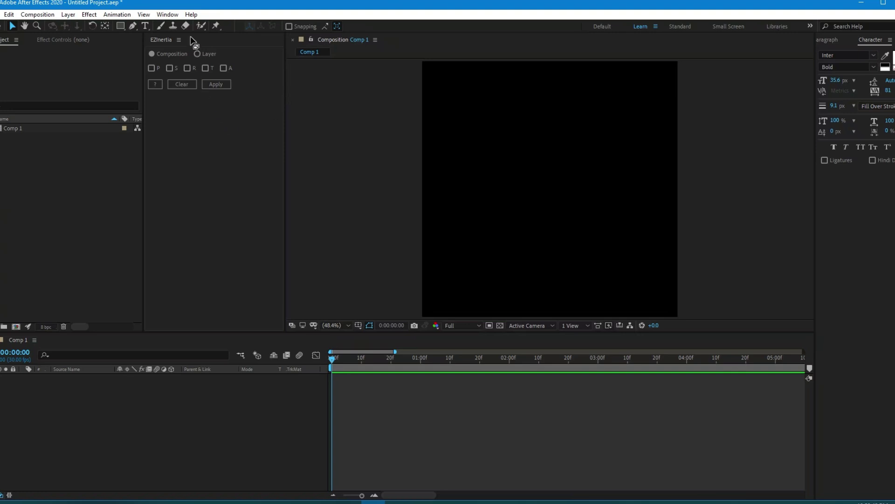
left_click_drag(190, 36, 199, 46)
left_click_drag(238, 180, 397, 438)
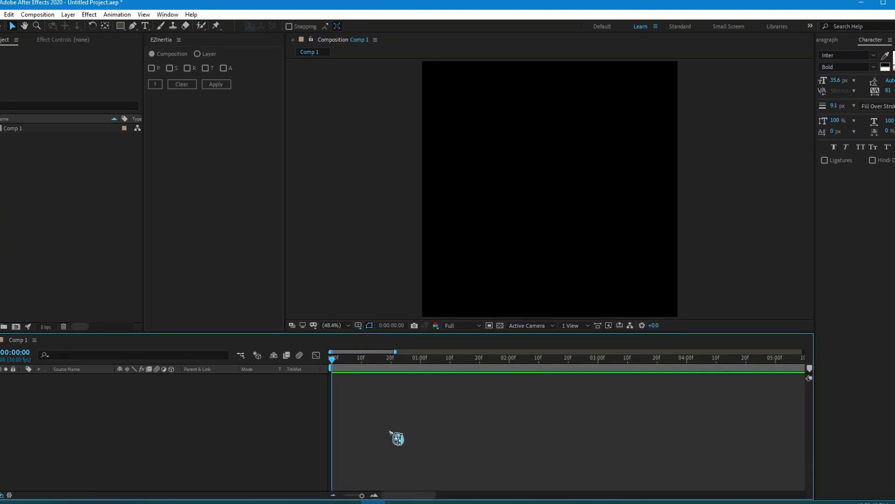
Add a white solid to Comp 1 and keyframe its scale at 31% on the first frame.
key("ctrl+y")
left_click(666, 315)
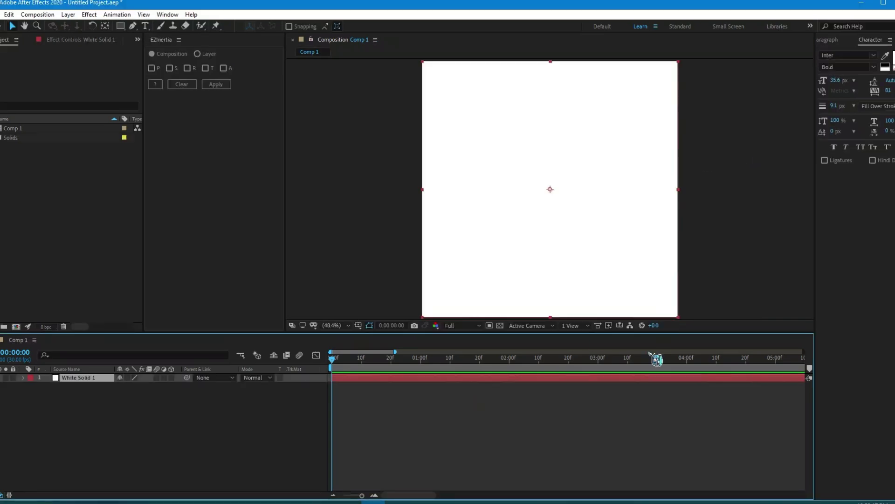
left_click_drag(134, 384, 107, 390)
left_click(149, 405)
left_click(409, 379)
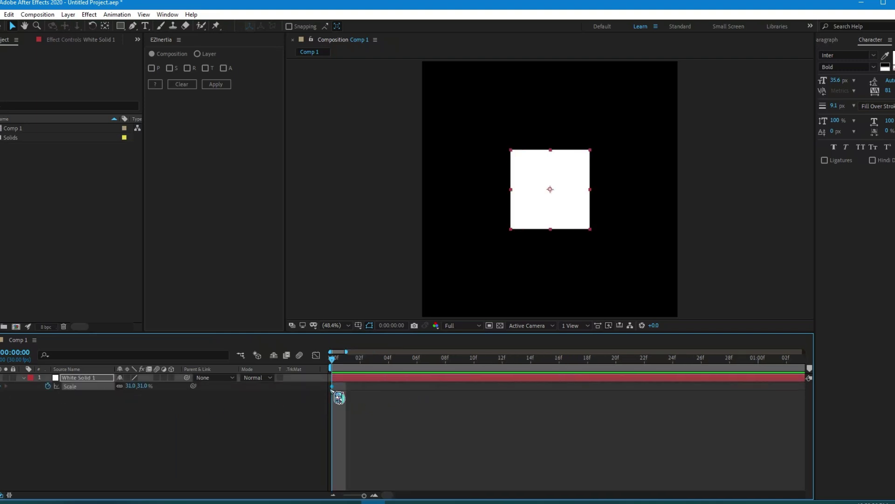
Move the white solid's 31% scale keyframe to frame 4 and keyframe its scale at 0 on the first frame.
left_click_drag(332, 387, 389, 386)
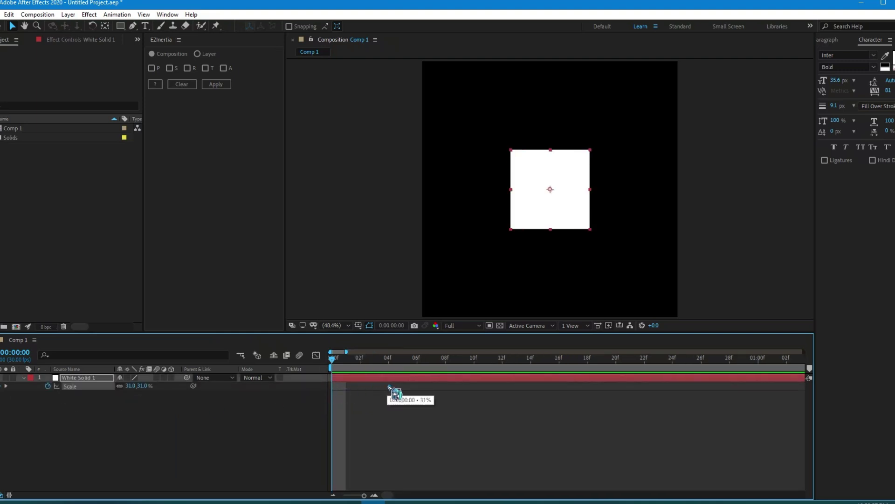
type("0")
left_click(371, 391)
left_click_drag(333, 390, 403, 394)
left_click(348, 379)
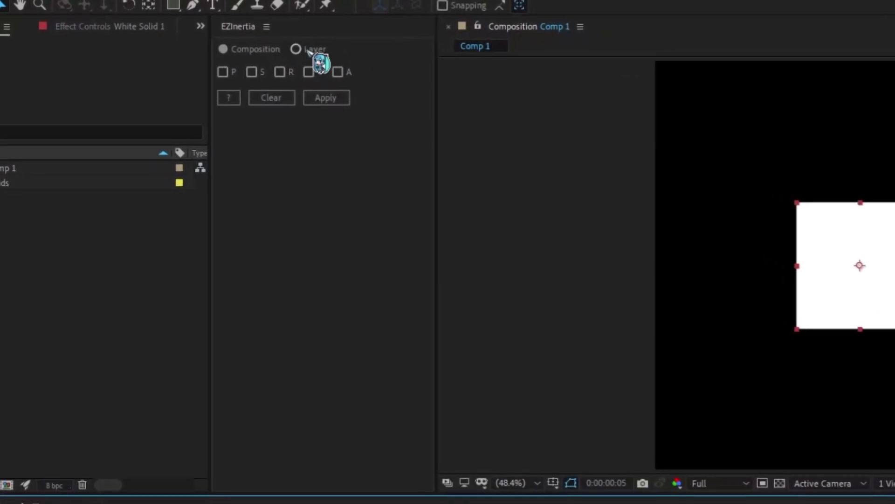
Apply EZInertia to the white solid in Layer mode with only the S option enabled.
left_click(297, 49)
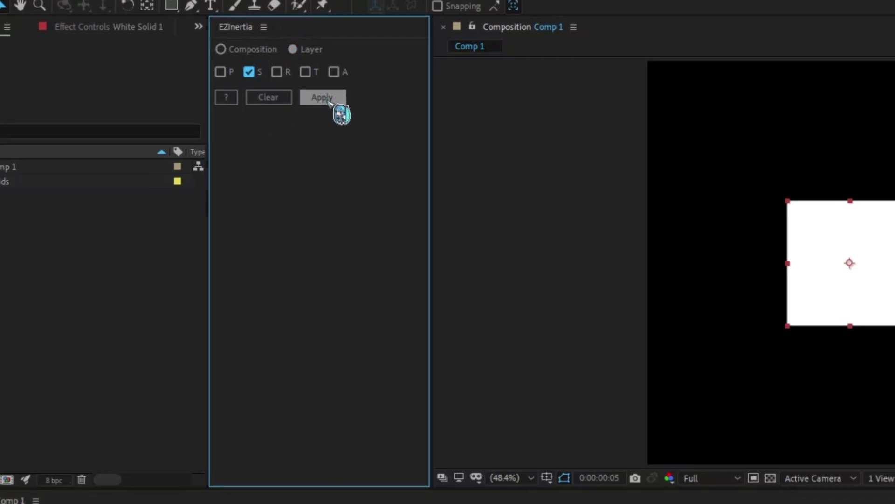
left_click(329, 100)
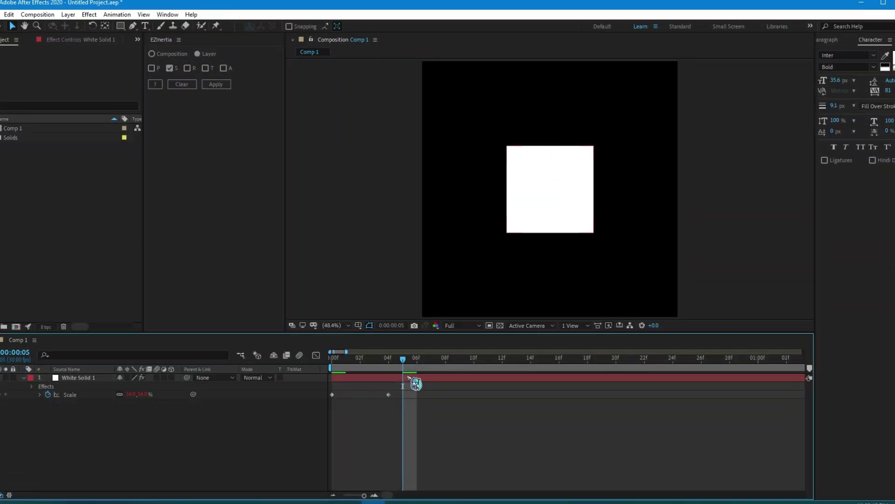
left_click(409, 377)
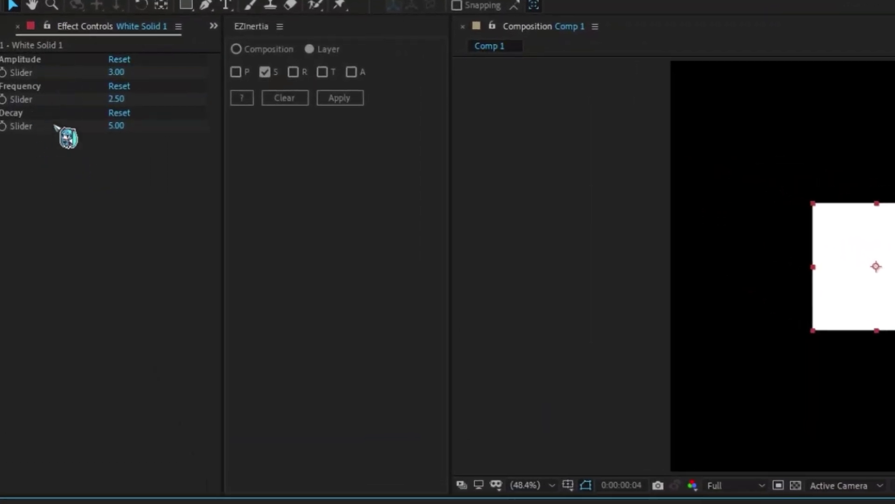
Examine the Amplitude, Frequency and Decay effect controls that EZInertia added to the white solid.
left_click(48, 64)
left_click(148, 206)
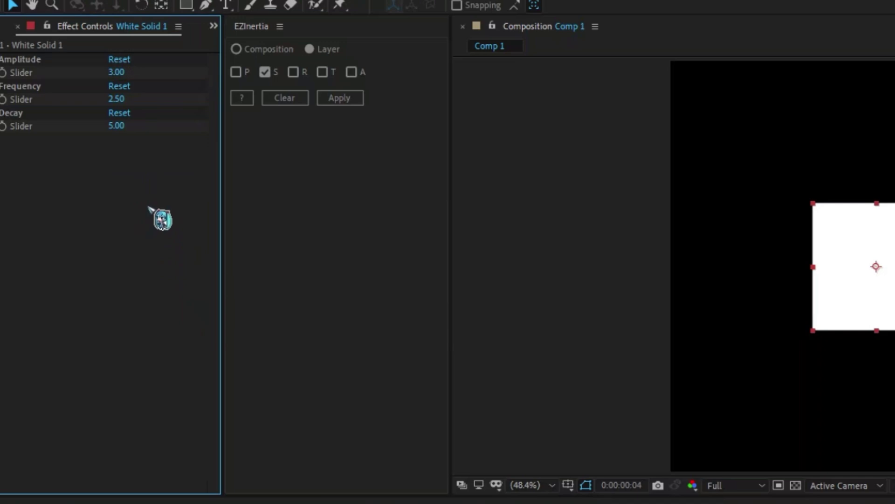
left_click(51, 61)
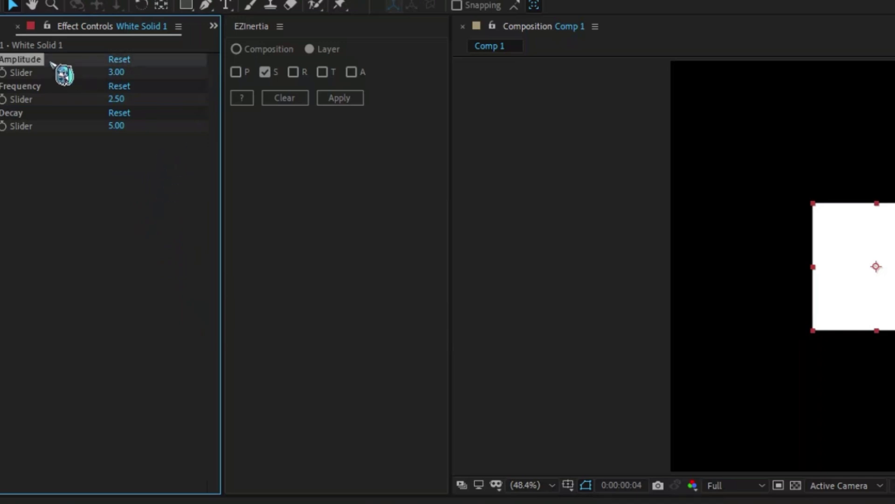
left_click(53, 86)
left_click(54, 113)
left_click(149, 176)
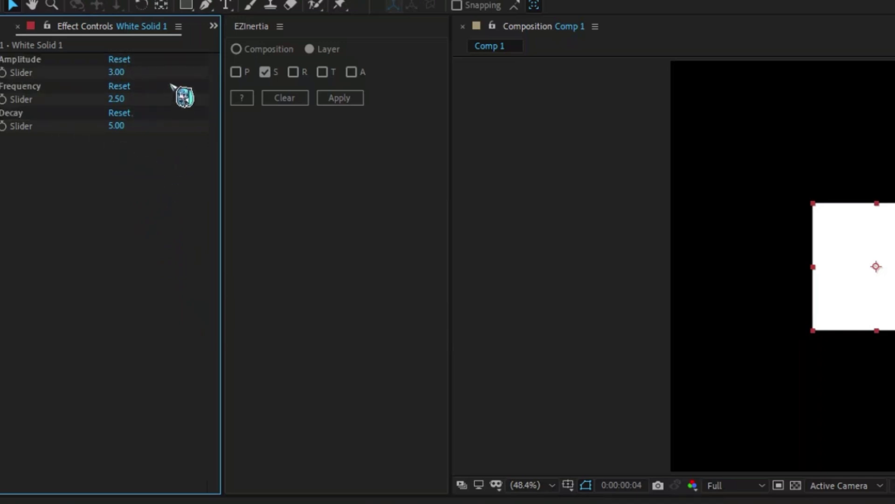
left_click(85, 61)
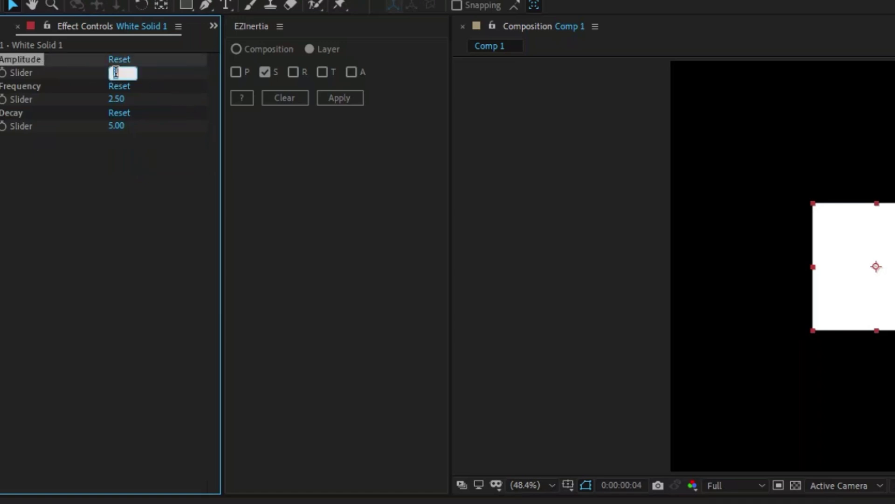
left_click(189, 98)
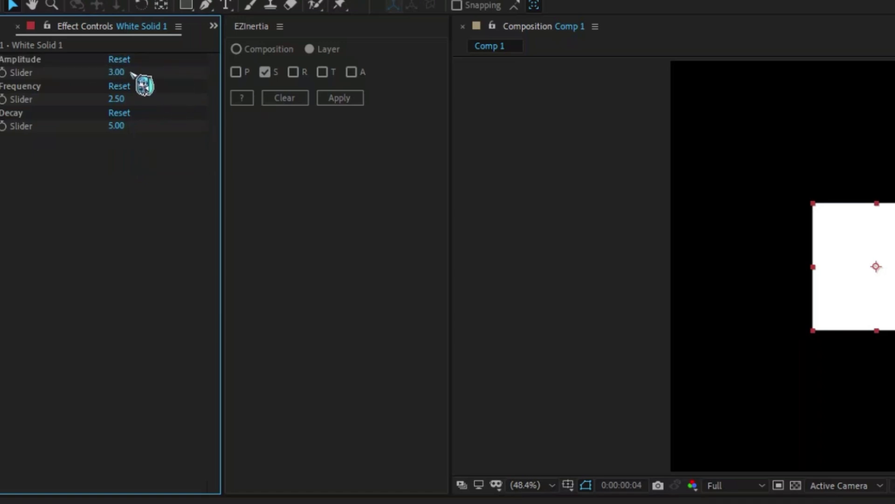
left_click(40, 87)
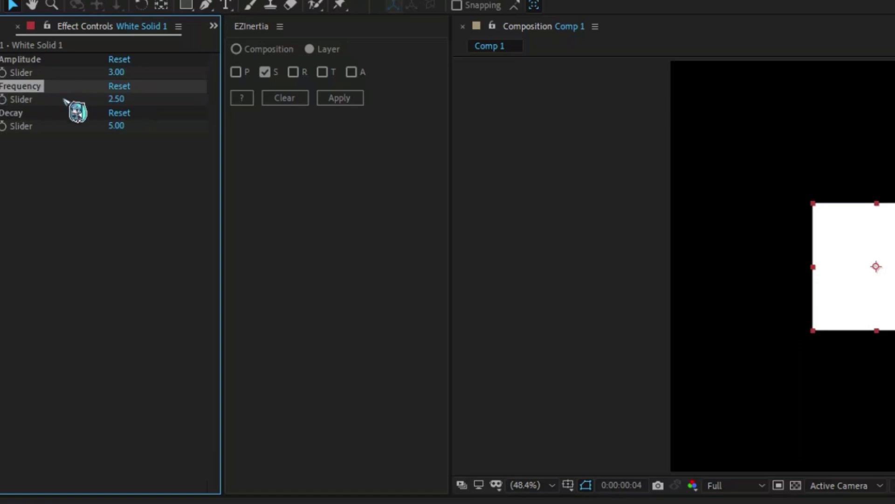
left_click(43, 120)
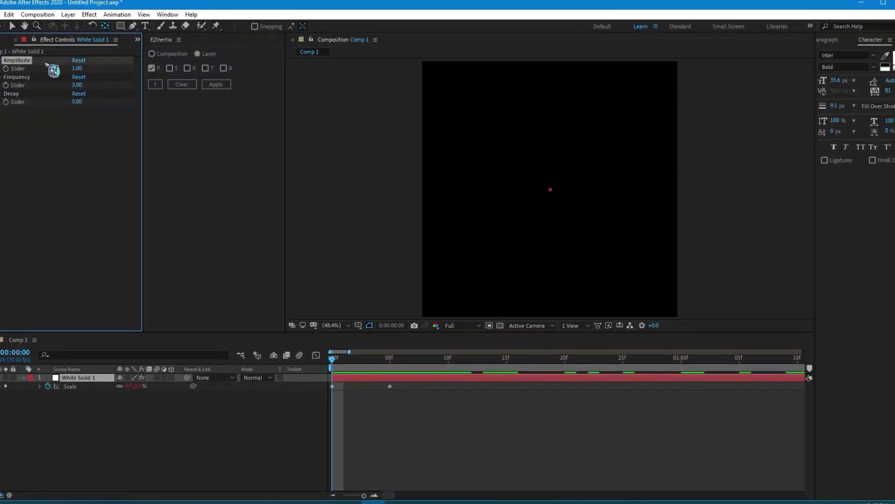
Scrub the white solid's scale bounce to frame 13 and review its Amplitude, Frequency and Decay sliders.
left_click(353, 413)
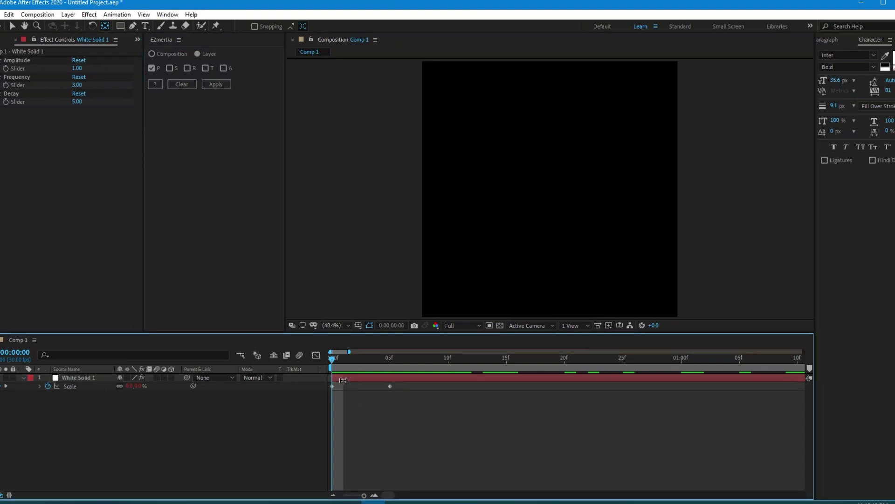
left_click(348, 377)
left_click_drag(353, 371, 483, 420)
left_click(77, 68)
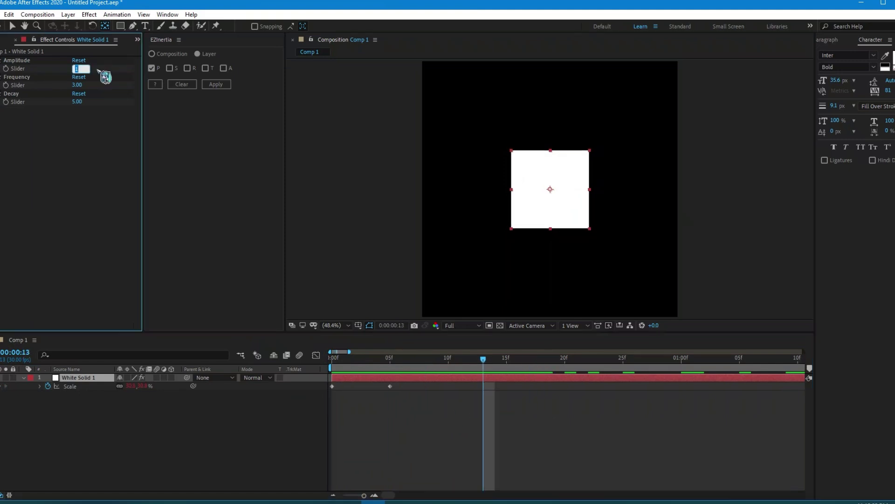
left_click(31, 77)
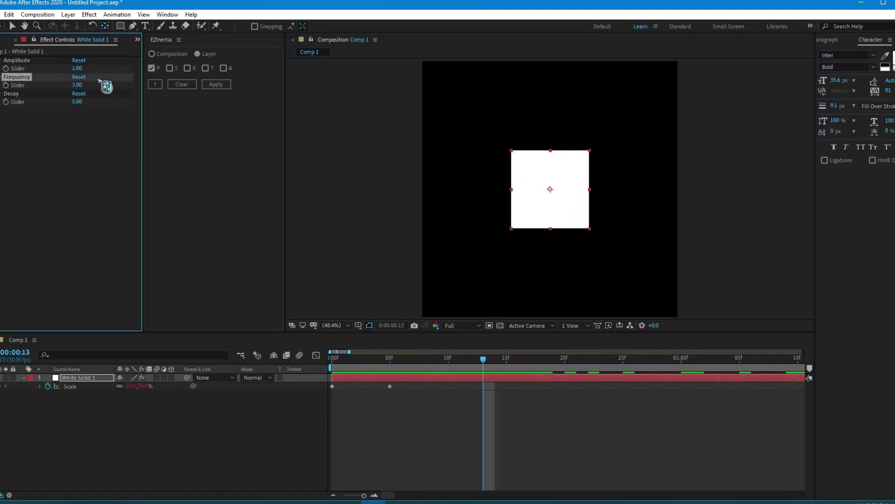
left_click(108, 95)
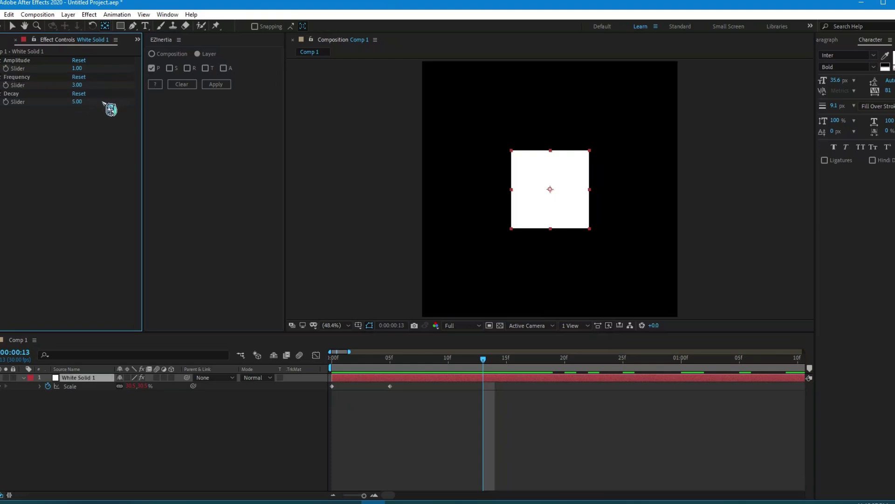
Inspect the white solid's two scale keyframes and scrub the animation between them, ending on the first frame.
left_click(398, 384)
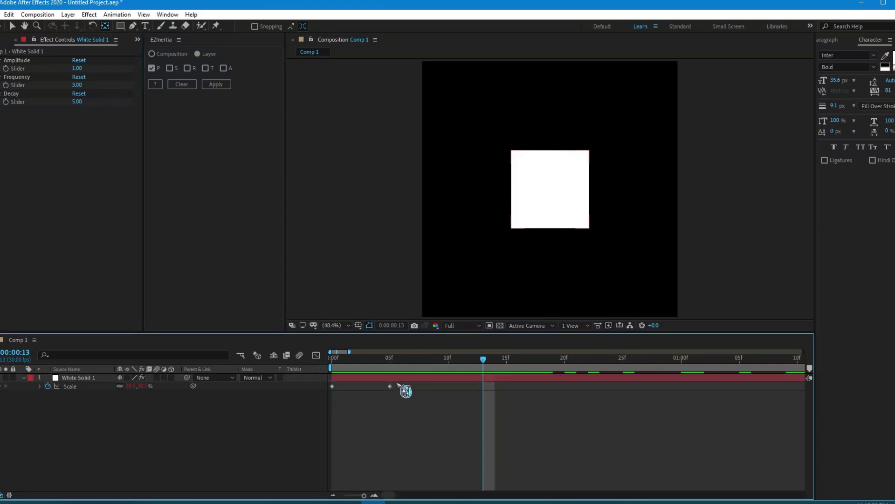
key("Home")
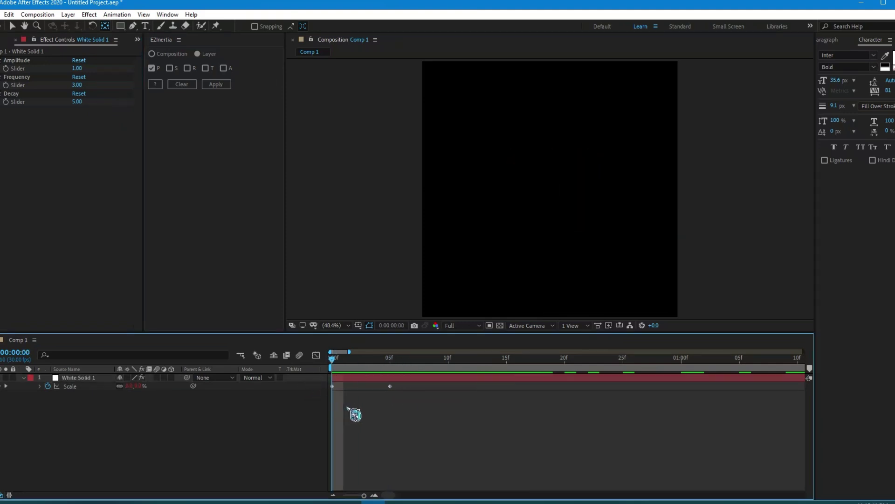
left_click(363, 377)
left_click_drag(410, 386, 277, 401)
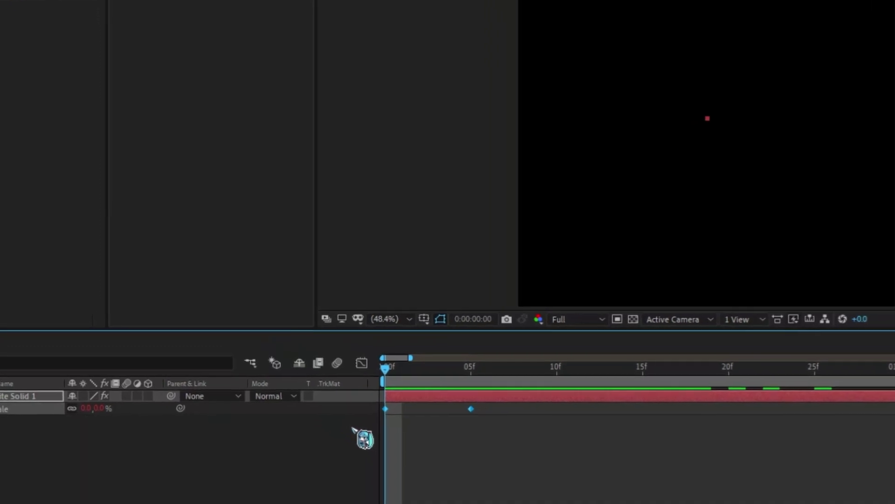
left_click(446, 398)
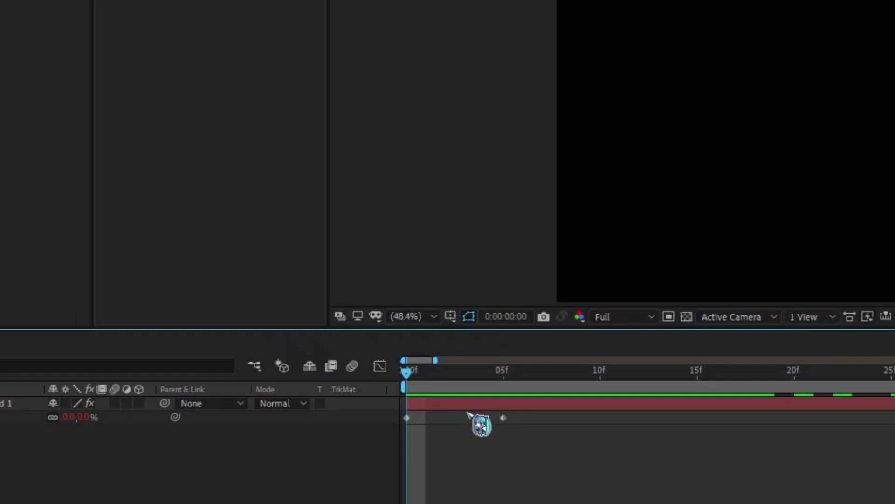
left_click_drag(426, 379, 497, 423)
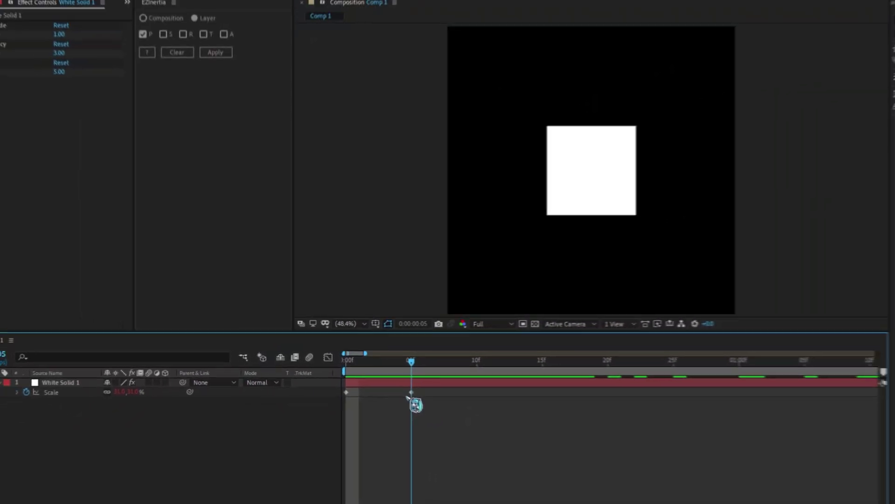
left_click_drag(408, 397, 373, 398)
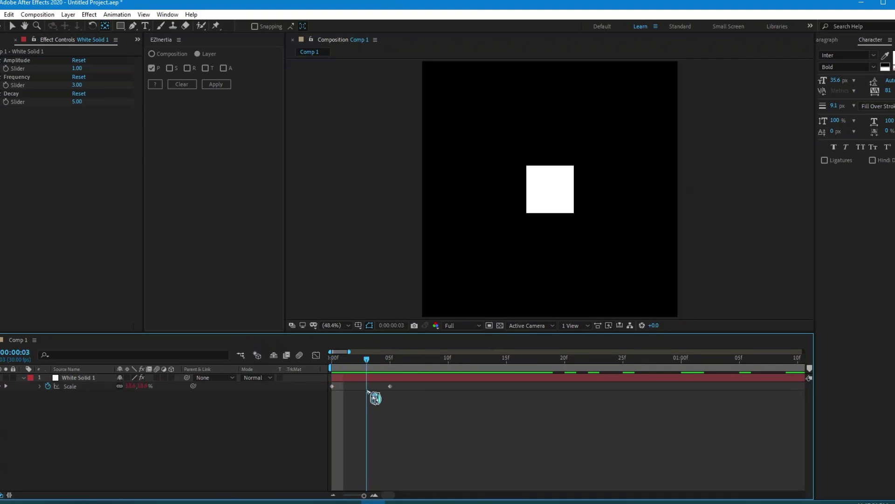
left_click_drag(375, 398, 332, 394)
Select the white solid layer and disable the P option in EZInertia.
left_click(363, 377)
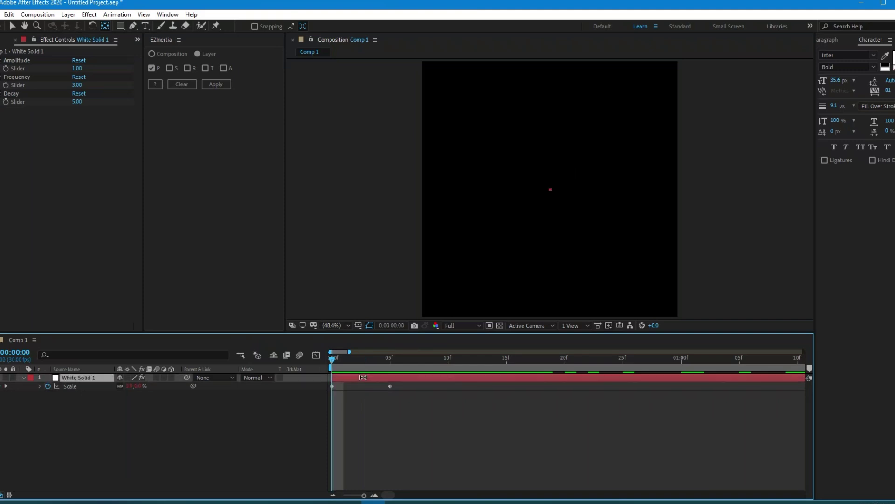
left_click(166, 69)
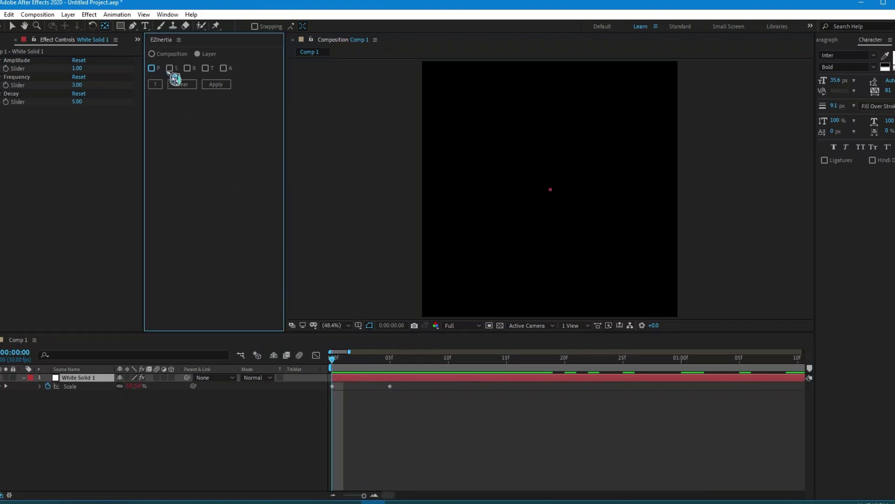
left_click(367, 392)
Set a starting position keyframe for the white solid at frame 19 and enable the P option in EZInertia.
left_click_drag(349, 363, 400, 427)
left_click(437, 378)
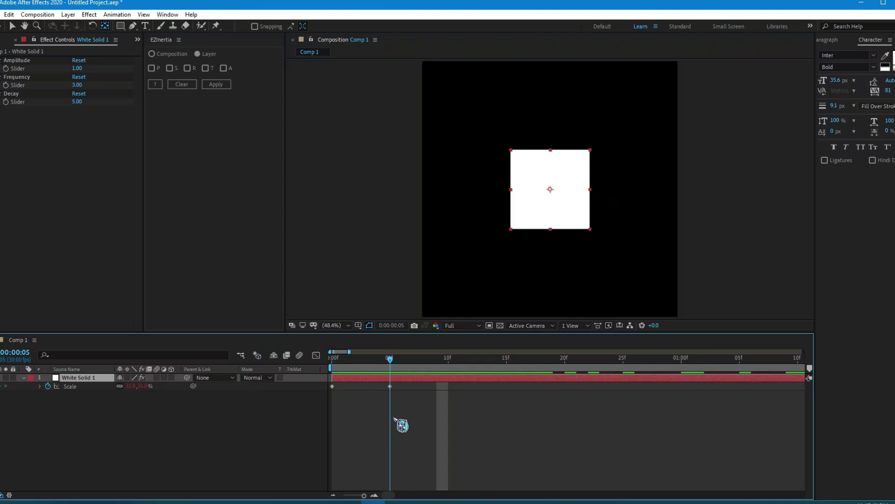
left_click_drag(397, 419, 555, 381)
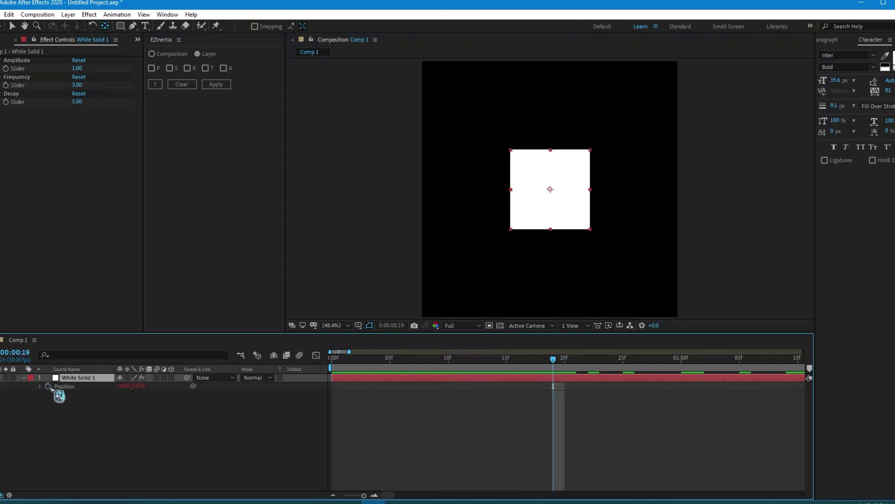
left_click(48, 386)
left_click(152, 68)
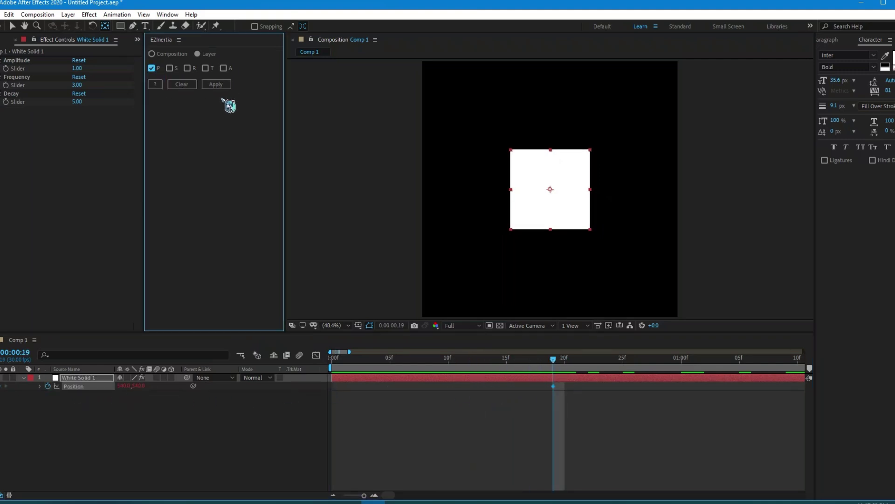
Add a second position keyframe at frame 23 that moves the white solid downward, and scrub the movement.
left_click(586, 437)
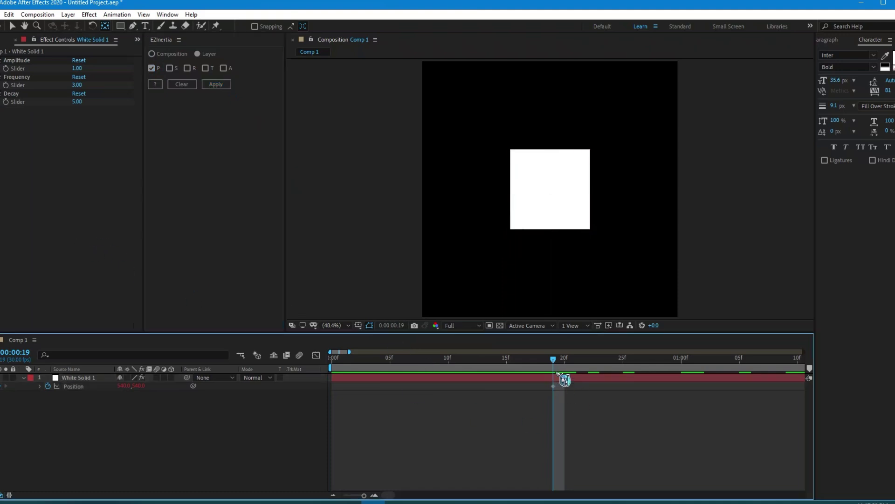
left_click_drag(554, 359, 602, 366)
left_click_drag(140, 385, 253, 381)
left_click_drag(600, 360, 582, 388)
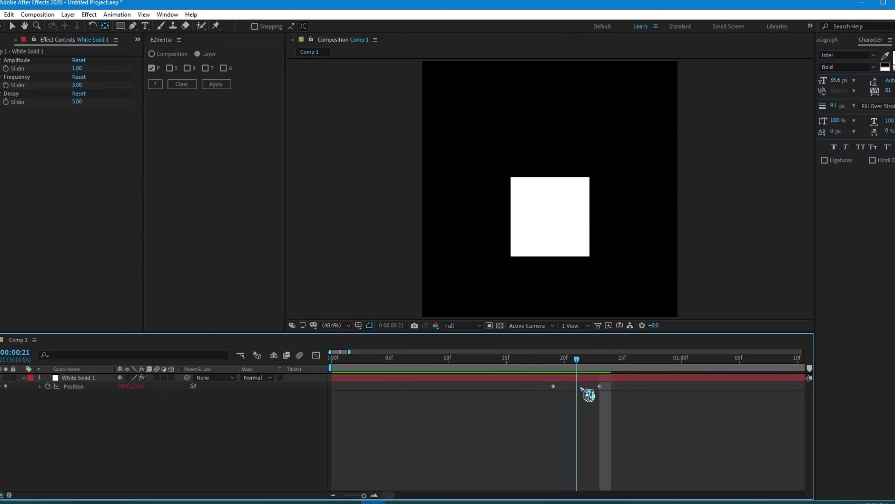
Preview the white solid's downward move from frame 17, then return to the first frame.
key("Page_Up")
key("Page_Up")
key("Page_Up")
key("Page_Up")
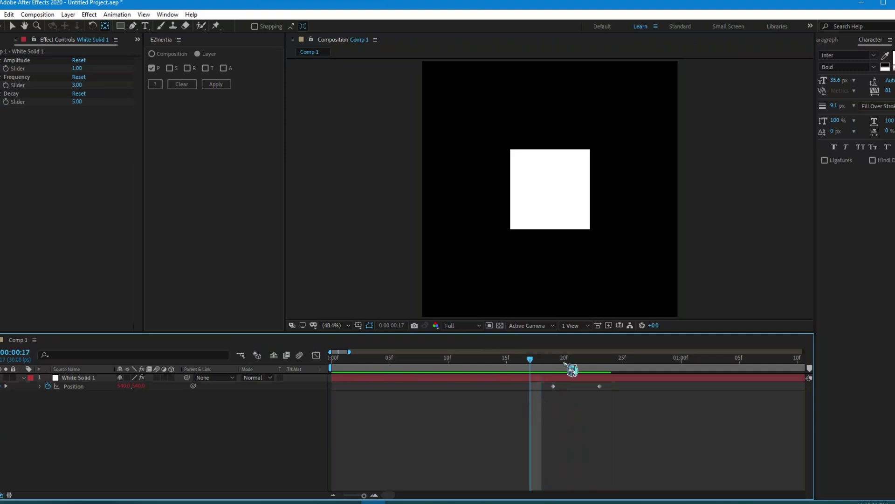
key("space")
scroll(546, 396, "down", 3)
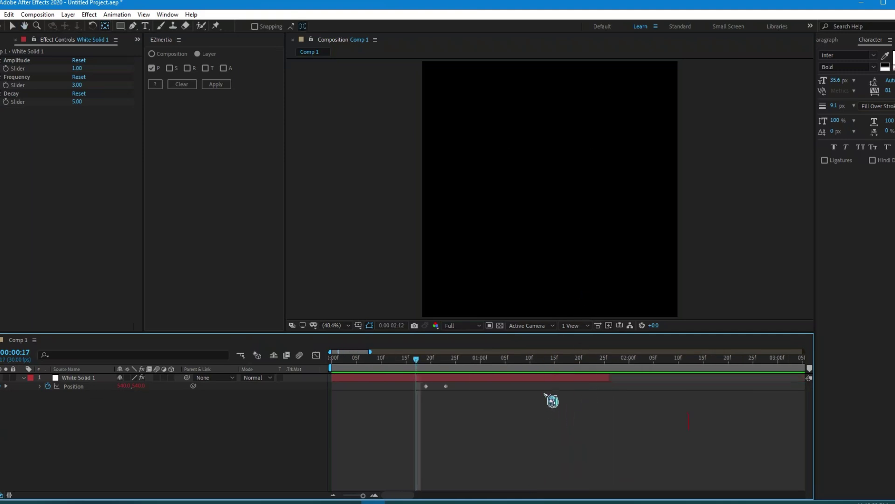
left_click(427, 367)
left_click_drag(427, 367, 331, 389)
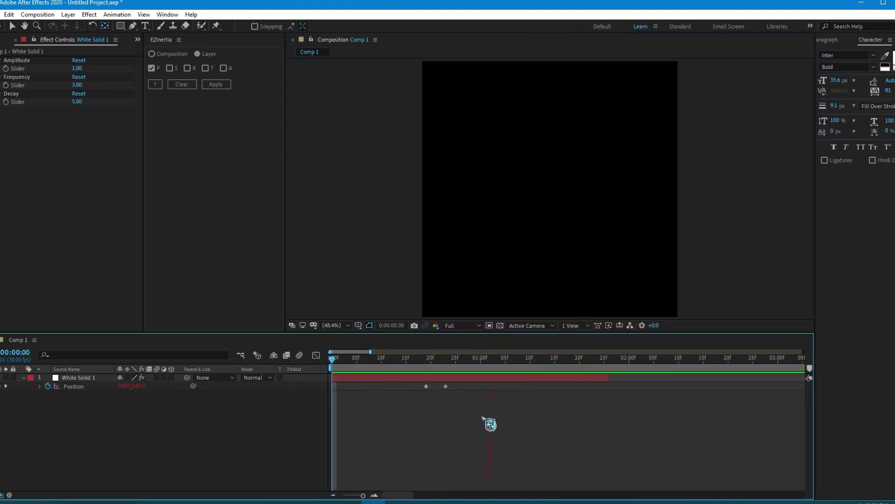
Reveal the white solid's position and scale keyframes and step through them from the first frame to frame 19.
key("u")
left_click(427, 367)
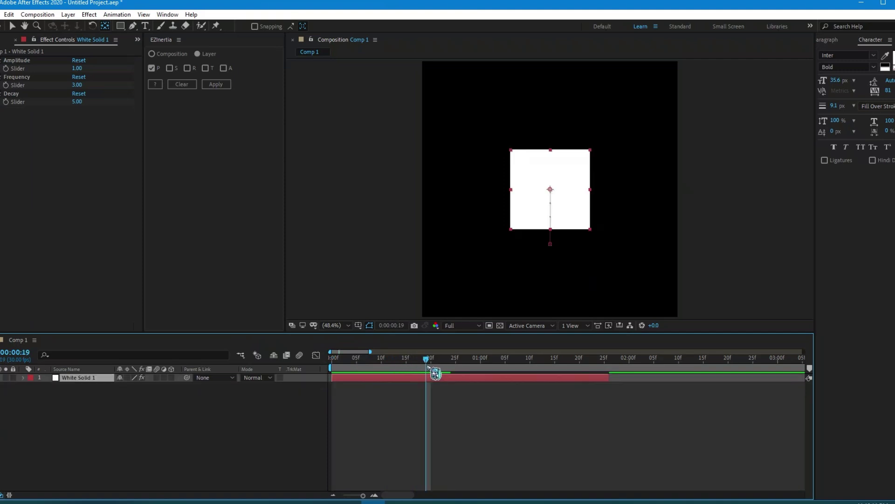
key("u")
key("Home")
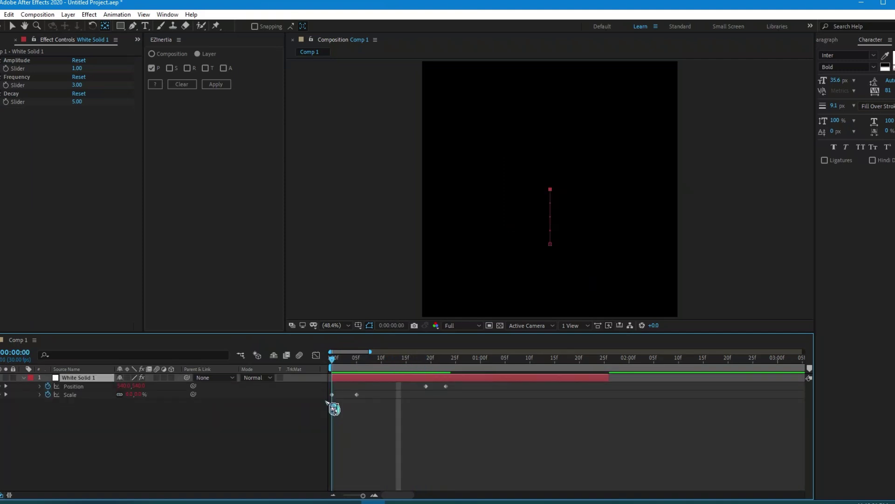
key("Page_Down")
key("Page_Down")
key("Page_Down")
key("Page_Down")
key("Page_Down")
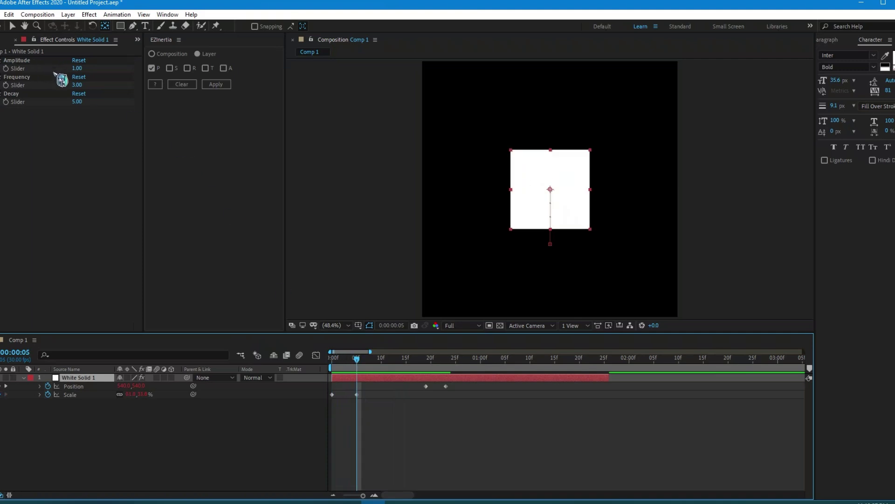
left_click_drag(357, 377, 426, 380)
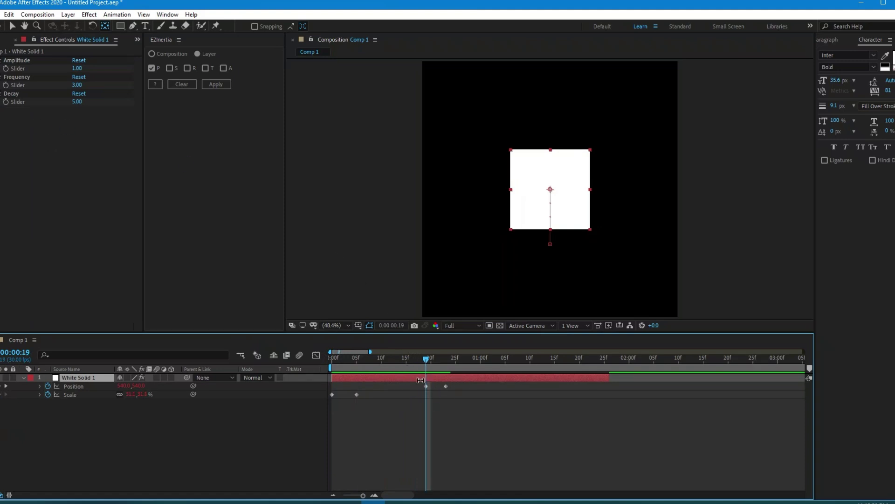
Try splitting the white solid layer at frame 19 and setting the Amplitude slider to 2.
key("ctrl+shift+d")
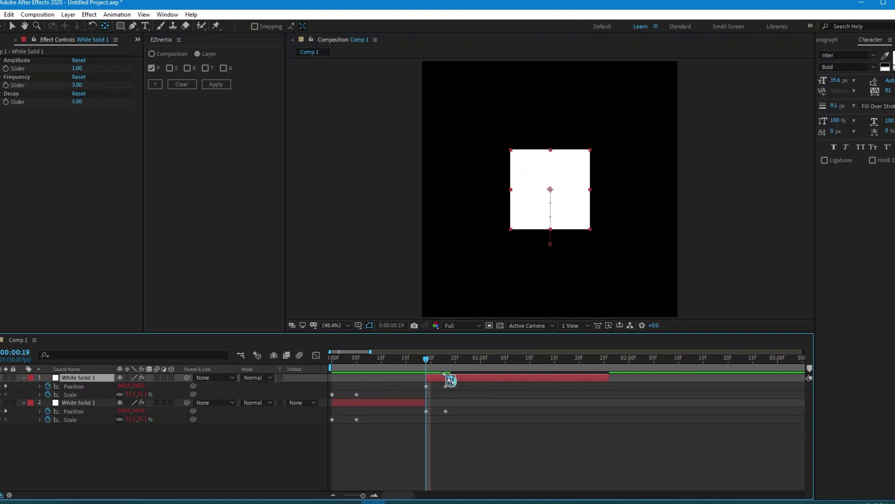
left_click(77, 69)
type("2")
left_click(275, 367)
left_click_drag(368, 361, 342, 418)
Preview the white solid's scale bounce from the first frame and stop at frame 18.
right_click(95, 377)
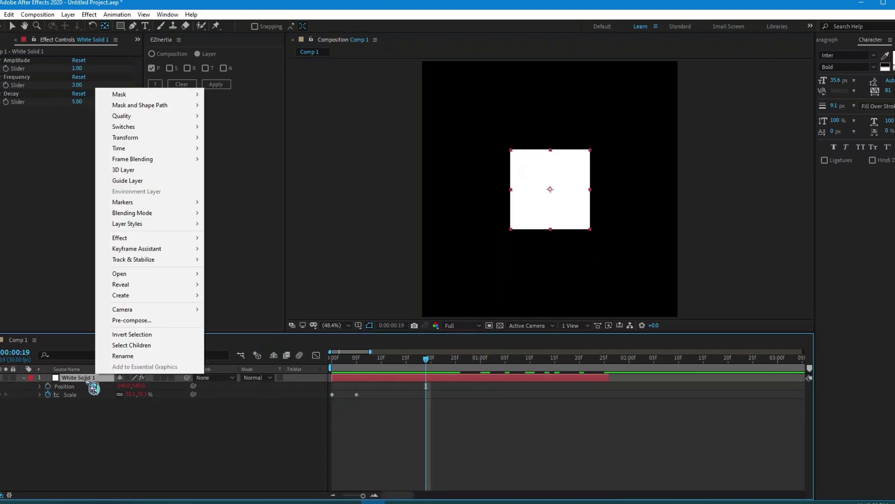
left_click(411, 393)
left_click_drag(427, 361, 304, 397)
key("space")
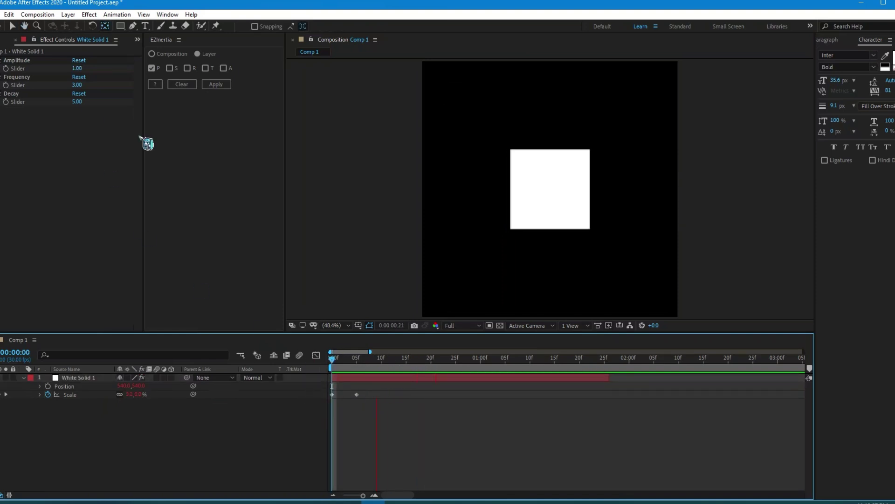
left_click_drag(397, 373, 422, 379)
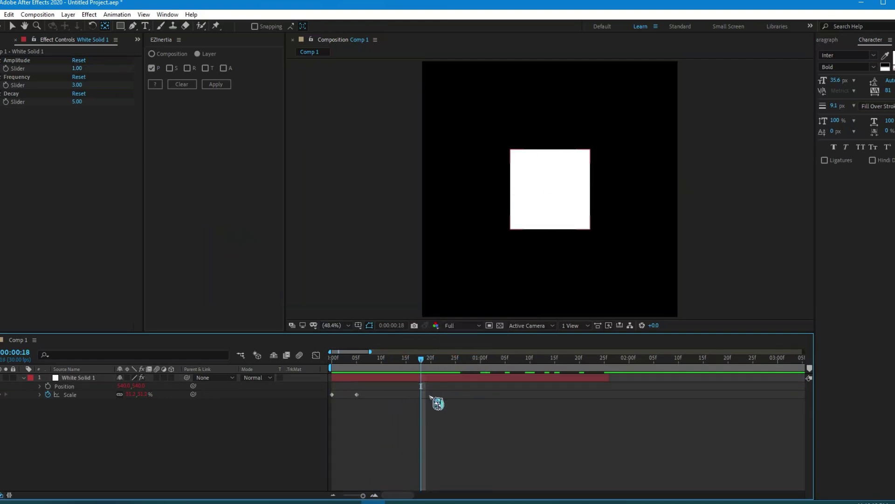
Pre-compose the white solid and keyframe the precomp's position at frames 18 and 22, moving it down to about Y 770.
right_click(426, 376)
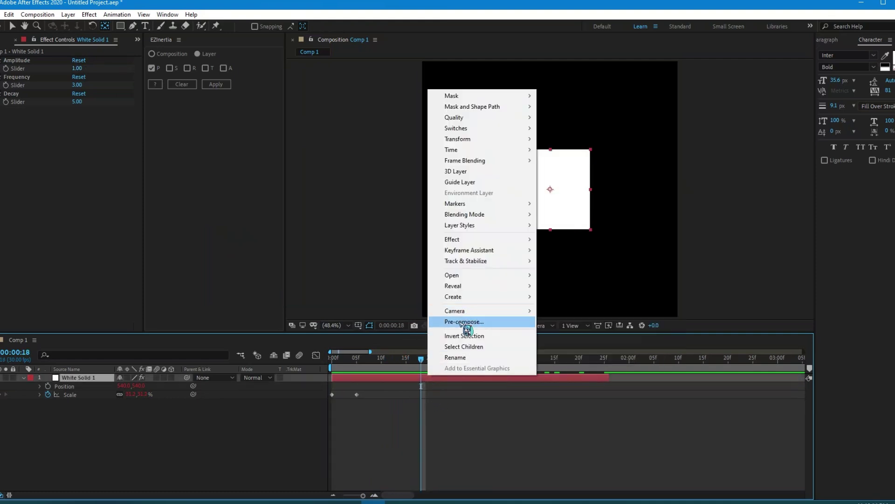
left_click(461, 320)
left_click(446, 312)
key("alt+shift+p")
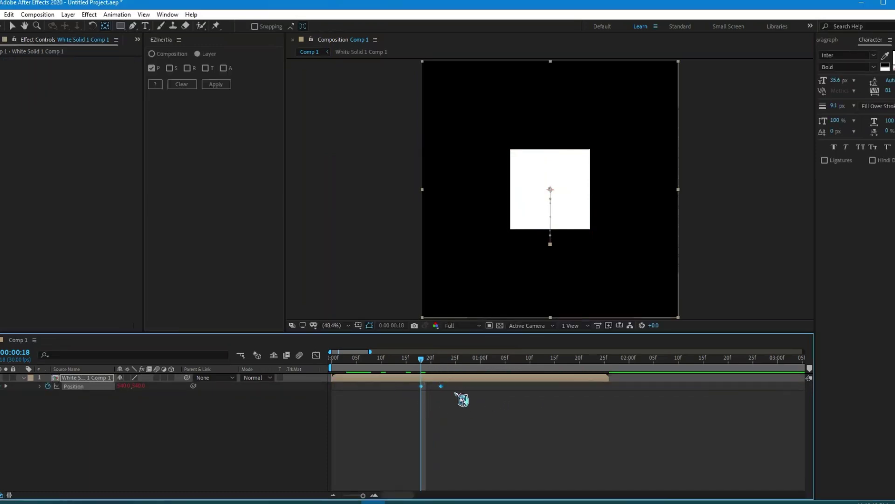
Apply EZInertia to the precomp's position with Amplitude 2 and Frequency 3.
left_click(223, 87)
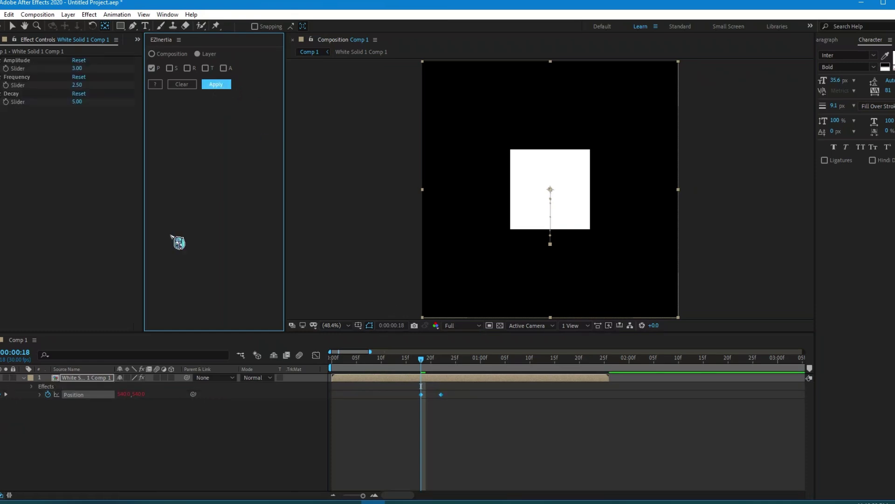
left_click(74, 85)
type("3")
key("Return")
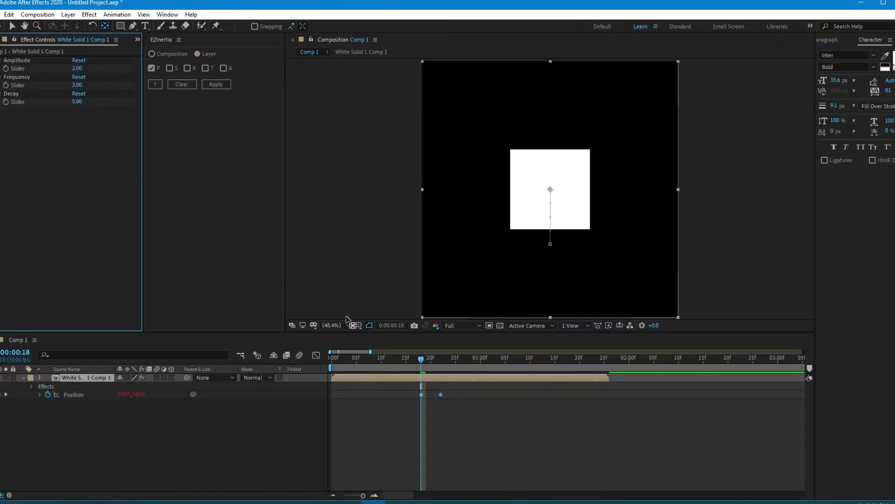
Look inside the White Solid 1 Comp 1 precomp, return to Comp 1 and scrub through the position bounce.
left_click(461, 418)
left_click_drag(423, 368, 391, 393)
double_click(86, 378)
left_click(27, 340)
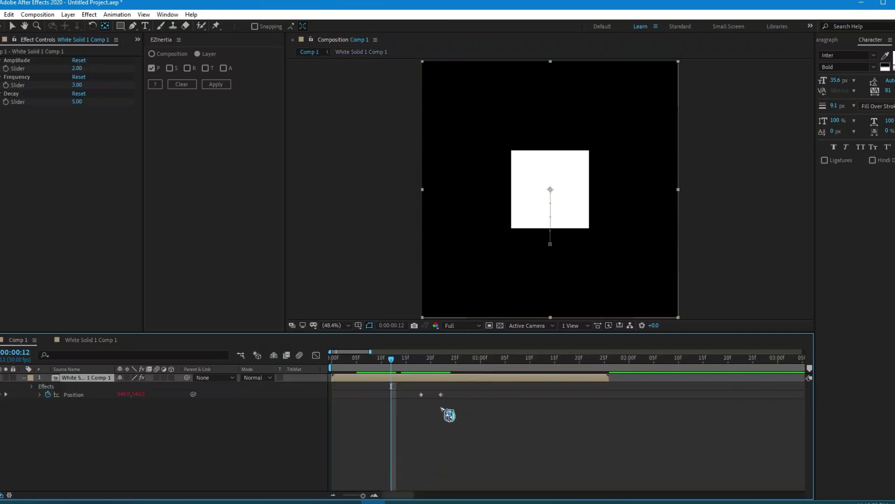
left_click(421, 372)
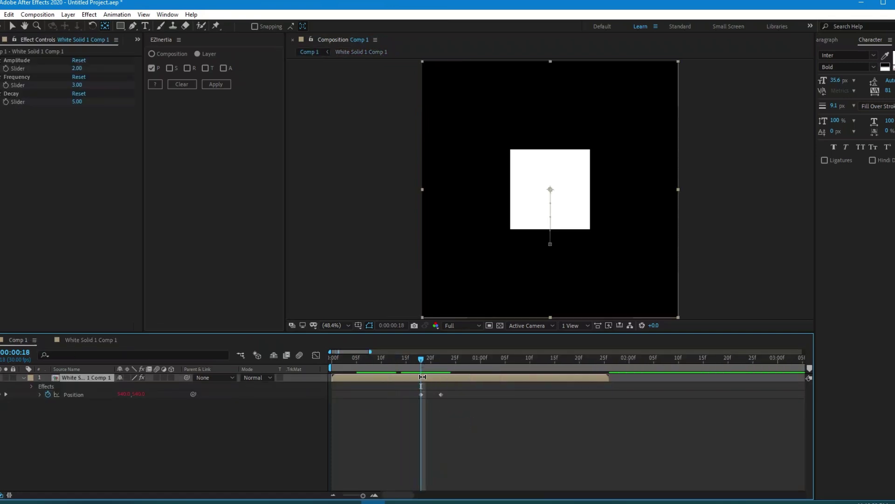
key("Home")
left_click_drag(337, 366, 472, 393)
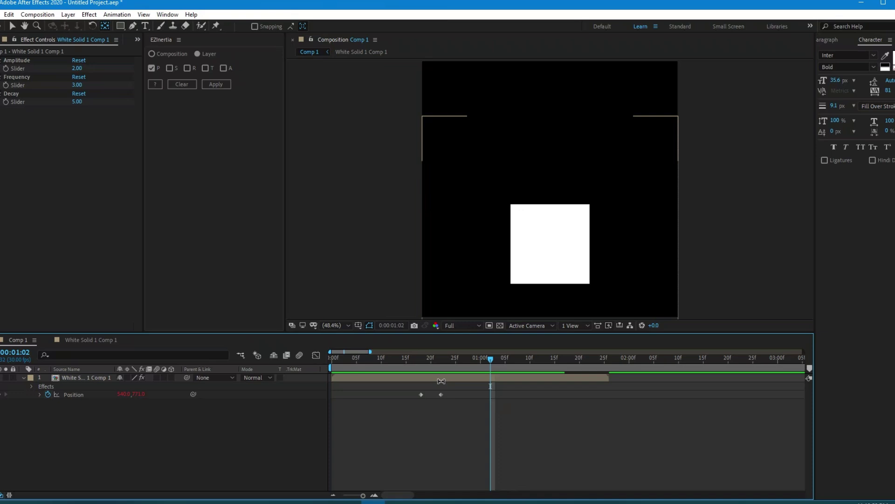
key("Home")
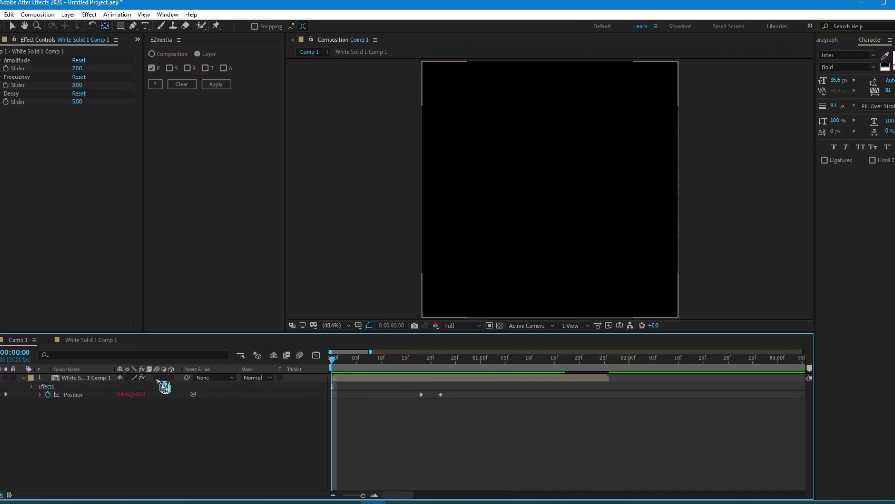
Enable motion blur for the precomp layer and its composition, and preview the bounce from frame 17.
left_click(157, 377)
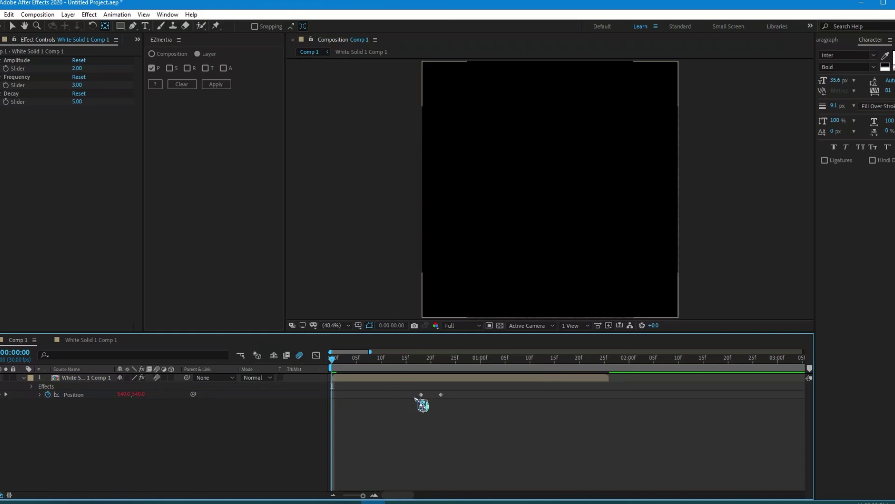
key("space")
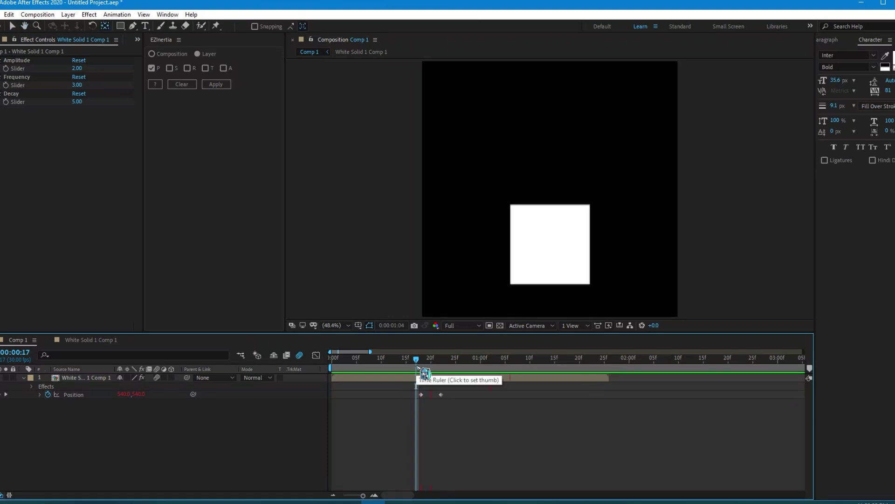
key("space")
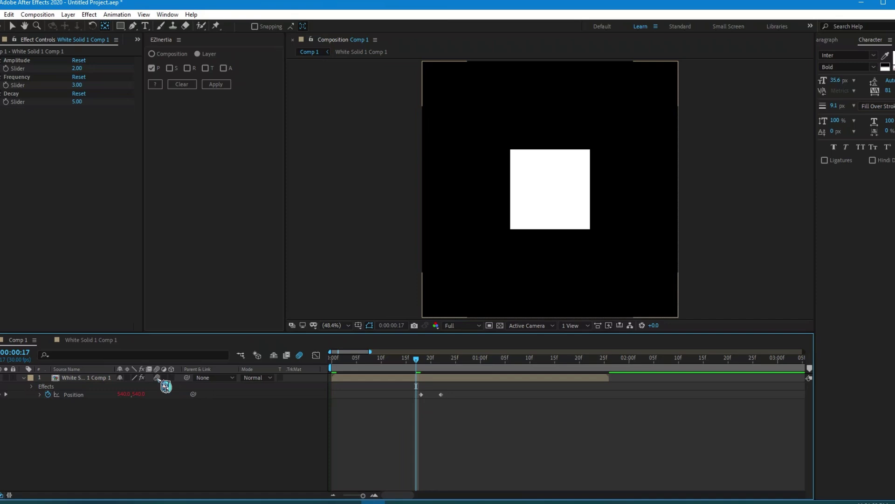
left_click(157, 377)
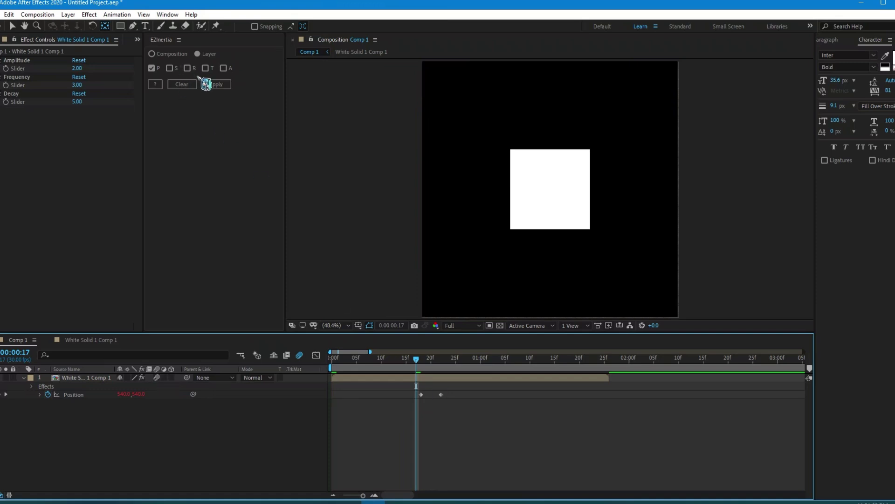